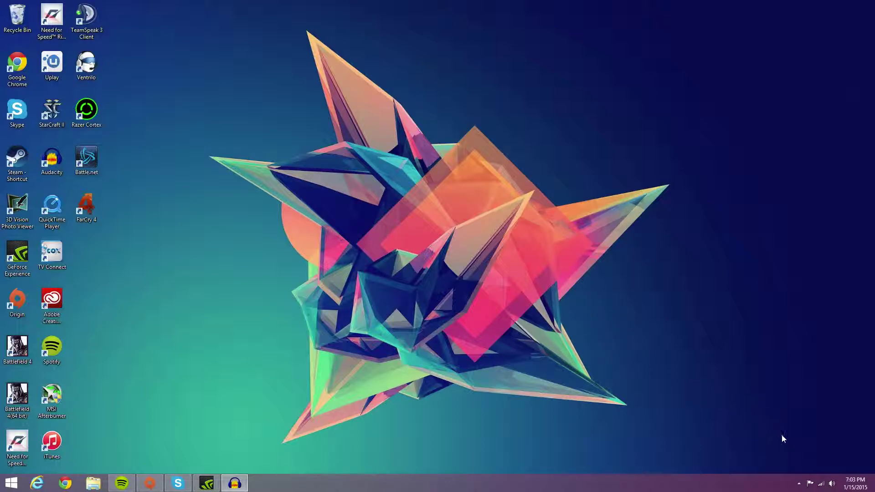
Show the hidden notification-area tray icons from the Windows taskbar
click(796, 483)
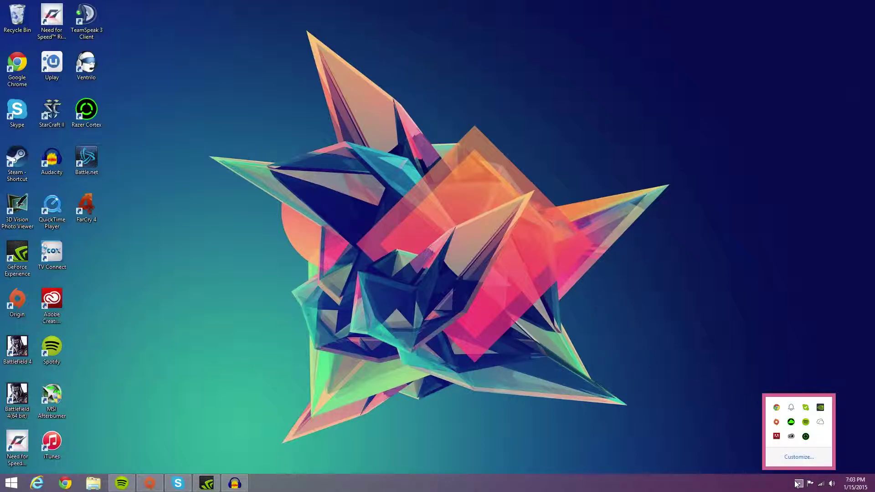
Launch ShadowPlay preferences from the NVIDIA tray icon and bring up the ShadowPlay recording panel
right_click(819, 409)
click(807, 417)
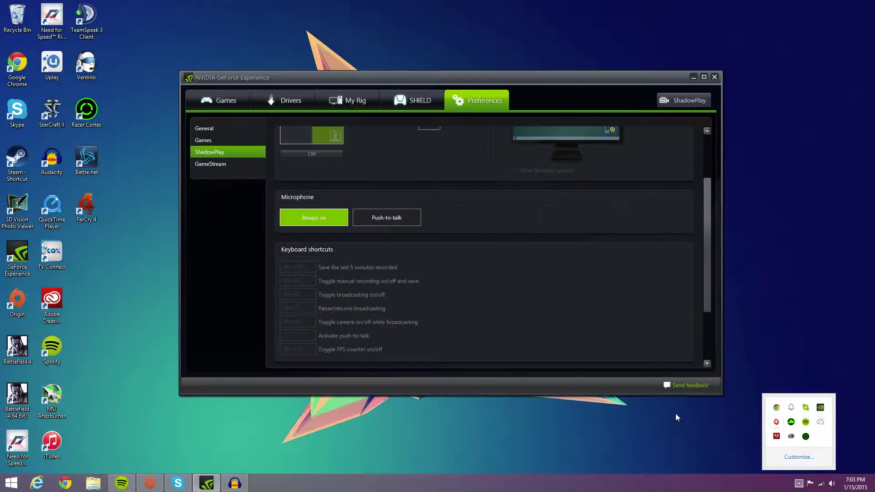
scroll(467, 214, up, 2)
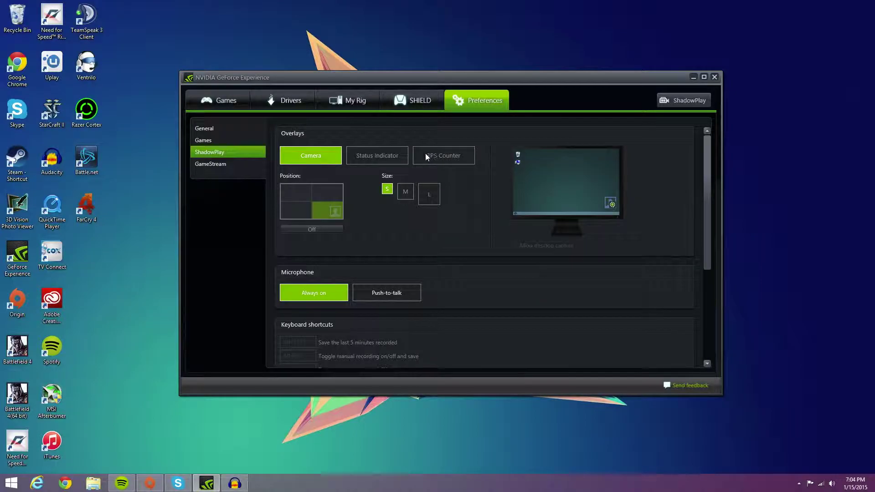
scroll(376, 188, down, 2)
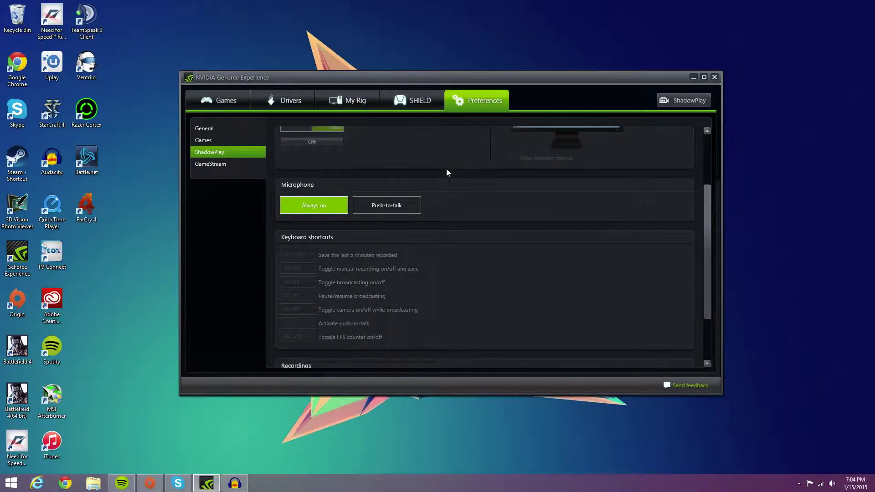
scroll(426, 173, up, 2)
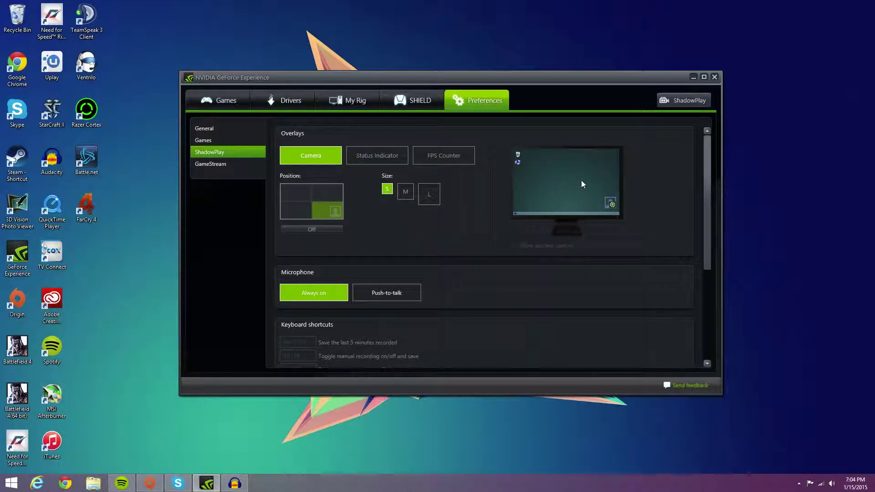
scroll(689, 176, down, 1)
scroll(470, 196, down, 2)
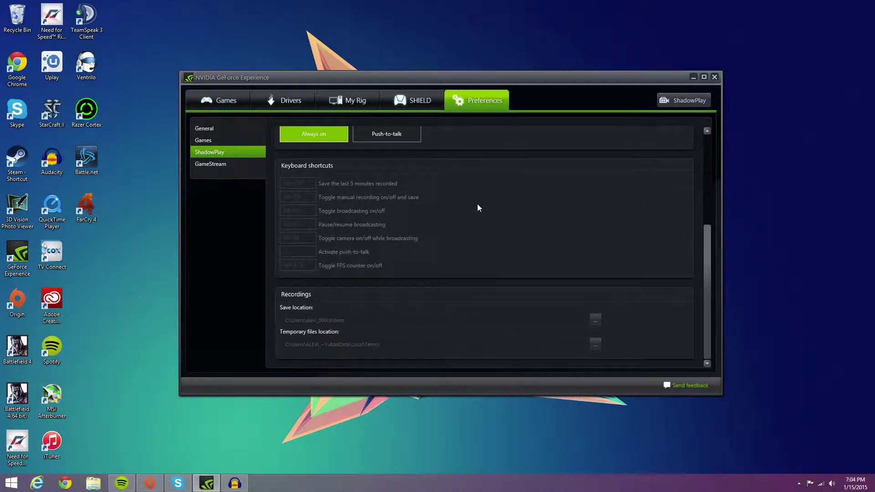
scroll(478, 208, up, 2)
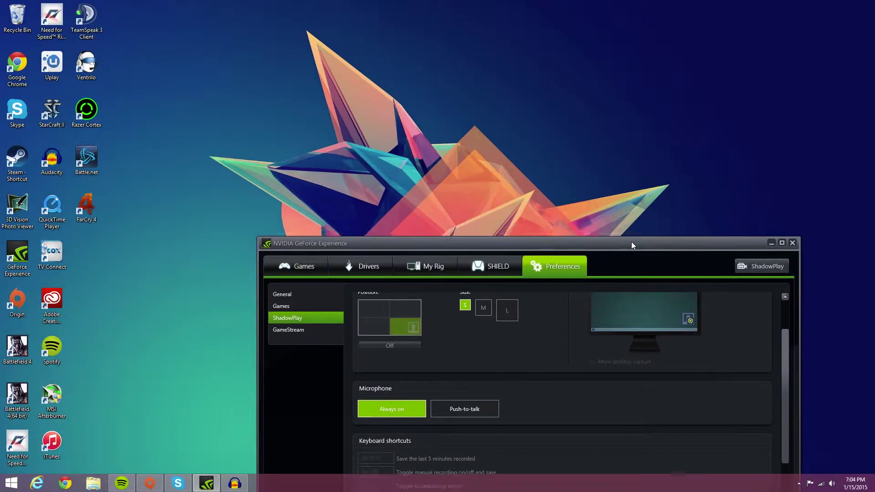
drag(561, 90, 585, 91)
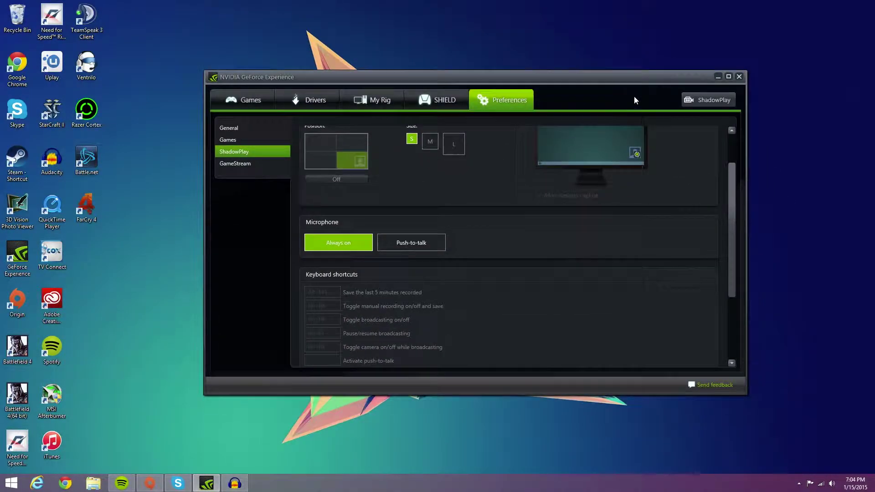
click(708, 100)
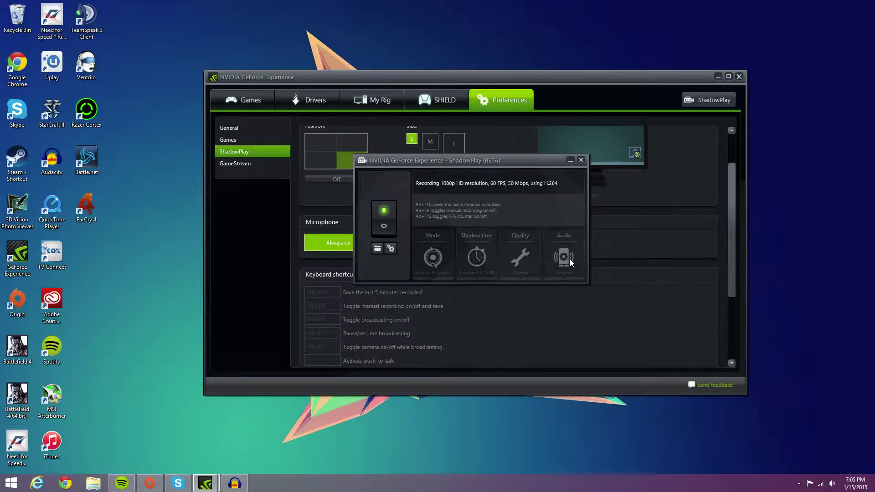
Reach the saved recordings folder from the ShadowPlay panel and view the Desktop folder with three clips
click(392, 254)
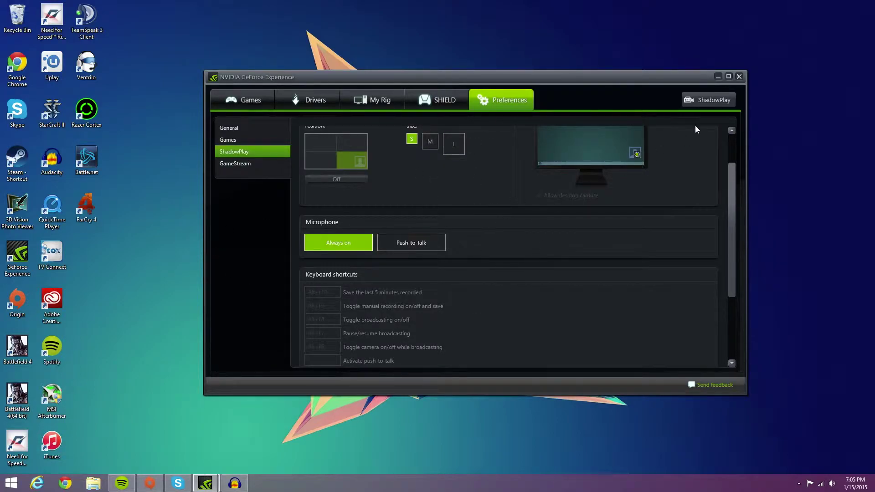
click(700, 103)
click(379, 250)
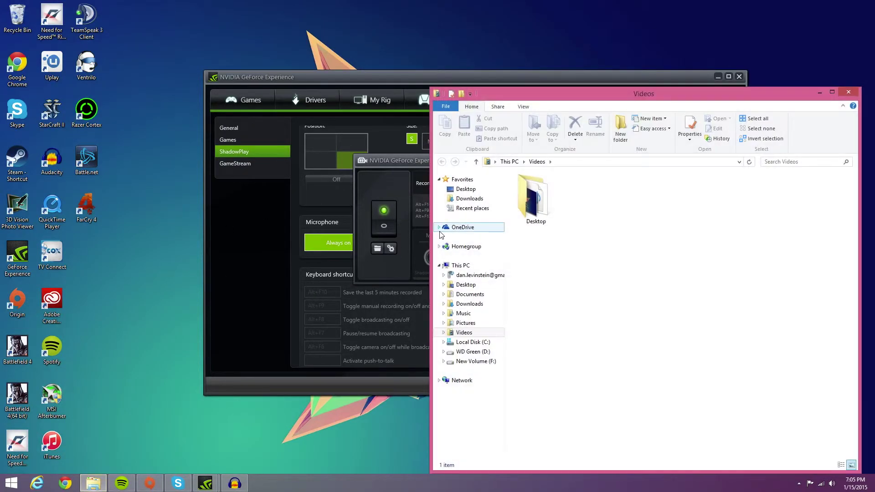
double_click(535, 198)
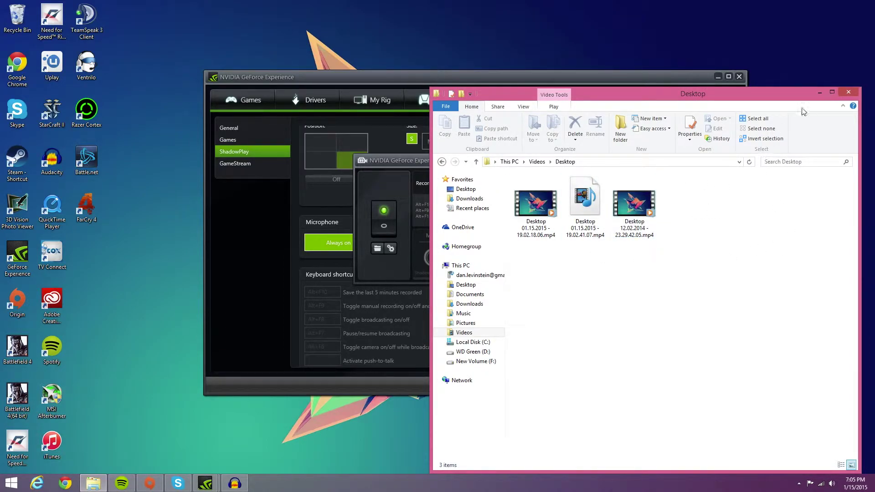
Close the recordings Explorer window and reposition the ShadowPlay panel over the preferences
click(841, 91)
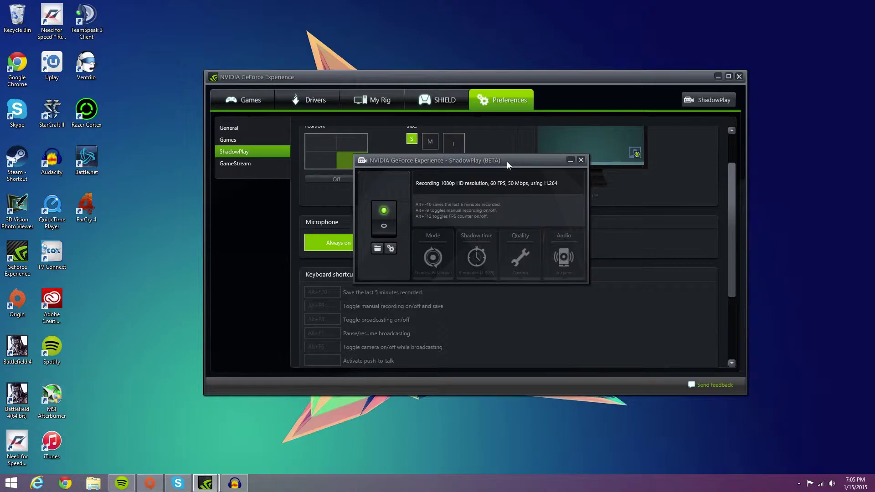
drag(507, 162, 567, 161)
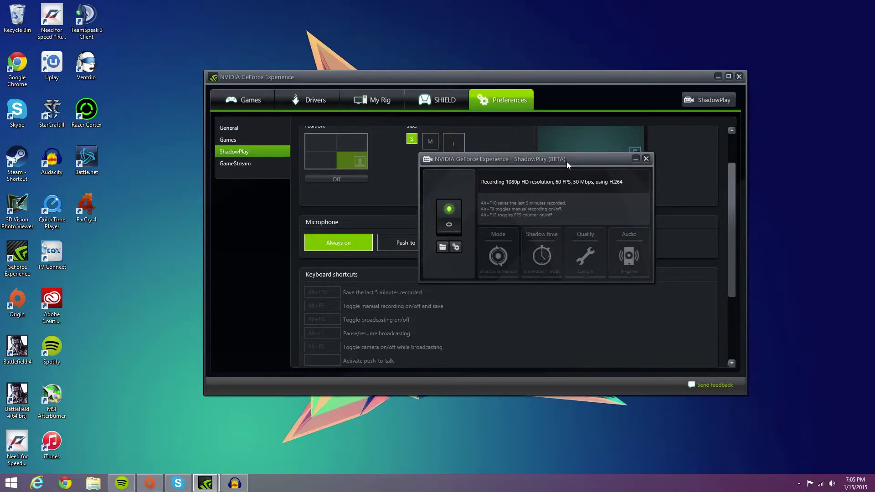
drag(568, 161, 532, 166)
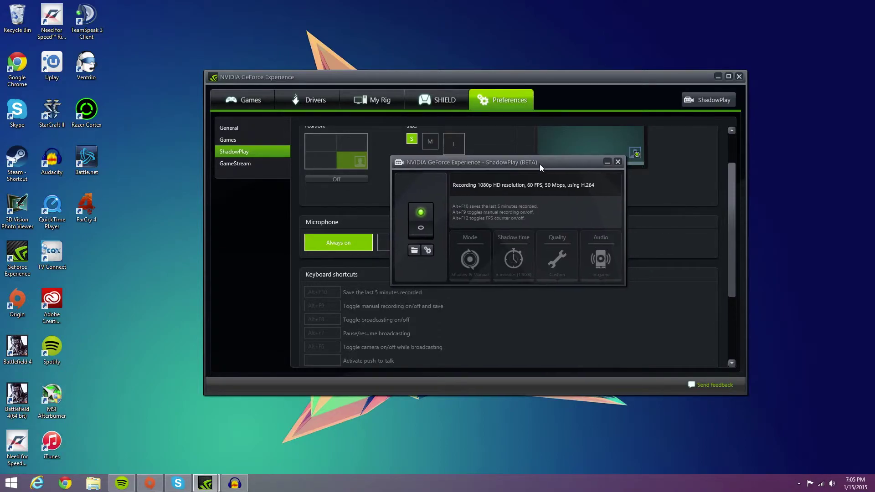